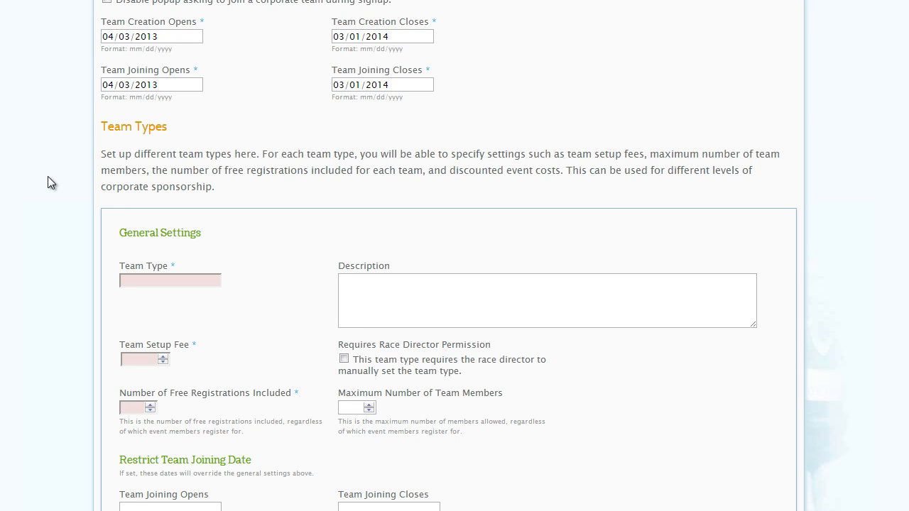
- Name the team type Type A, describe it as Description A, and set its team setup fee to 5000
{"action": "scroll", "coordinate": [48, 179], "scroll_direction": "down", "scroll_amount": 2}
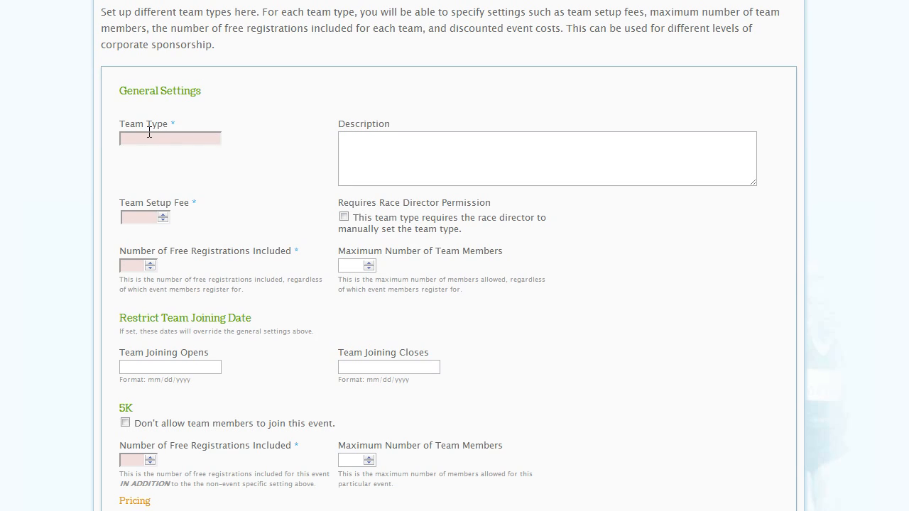
{"action": "left_click", "coordinate": [149, 133]}
{"action": "type", "text": "Type A"}
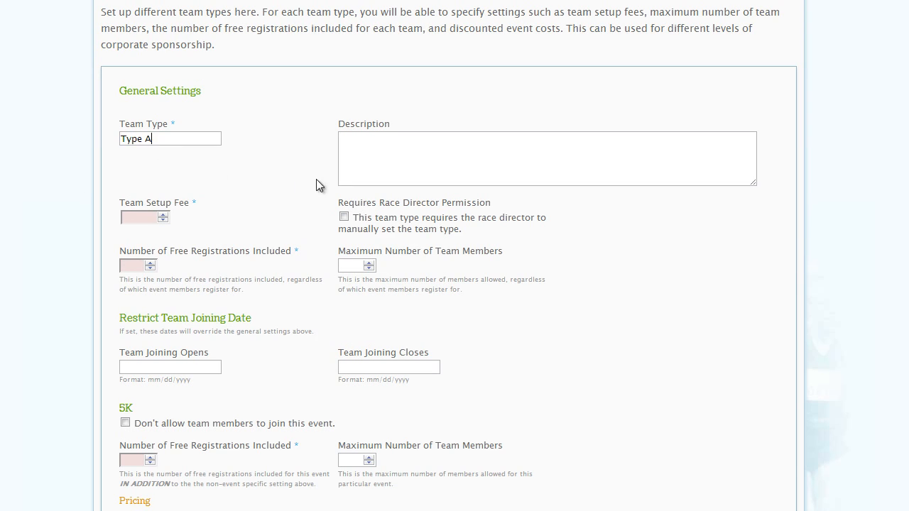
{"action": "left_click", "coordinate": [386, 165]}
{"action": "type", "text": "Description A"}
{"action": "left_click", "coordinate": [142, 217]}
{"action": "type", "text": "5000"}
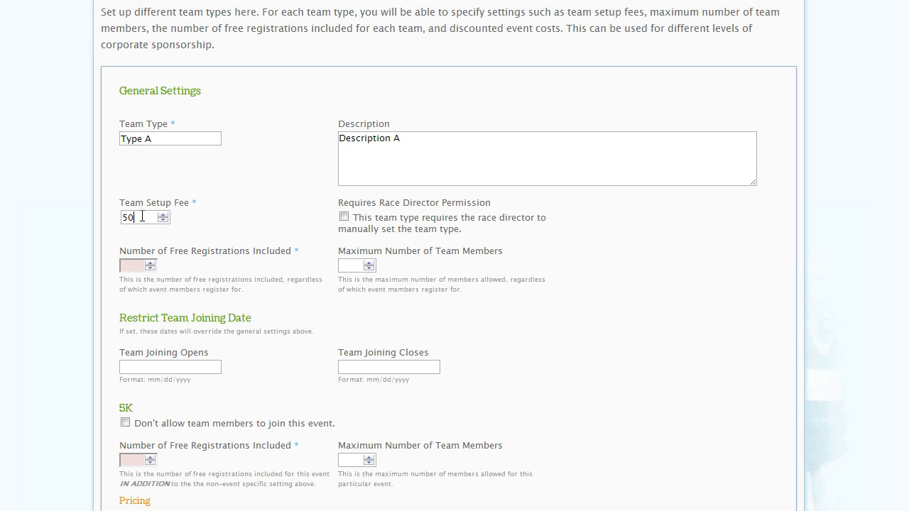
- In the general settings, include 100 free registrations and allow a maximum of 200 team members, without requiring race director permission
{"action": "left_click", "coordinate": [345, 218]}
{"action": "left_click", "coordinate": [343, 216]}
{"action": "left_click", "coordinate": [135, 266]}
{"action": "type", "text": "100"}
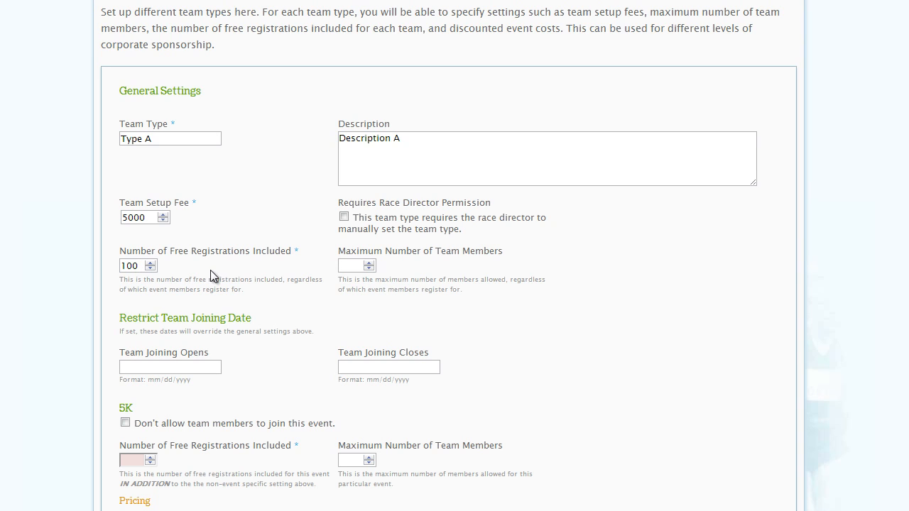
{"action": "left_click", "coordinate": [349, 267]}
{"action": "type", "text": "200"}
- Restrict team joining for Type A to open on 04/01/2013 and close on 06/21/2013
{"action": "scroll", "coordinate": [67, 265], "scroll_direction": "down", "scroll_amount": 3}
{"action": "left_click", "coordinate": [145, 154]}
{"action": "left_click", "coordinate": [137, 216]}
{"action": "left_click", "coordinate": [381, 153]}
{"action": "left_click", "coordinate": [489, 178]}
{"action": "left_click", "coordinate": [489, 176]}
{"action": "left_click", "coordinate": [462, 269]}
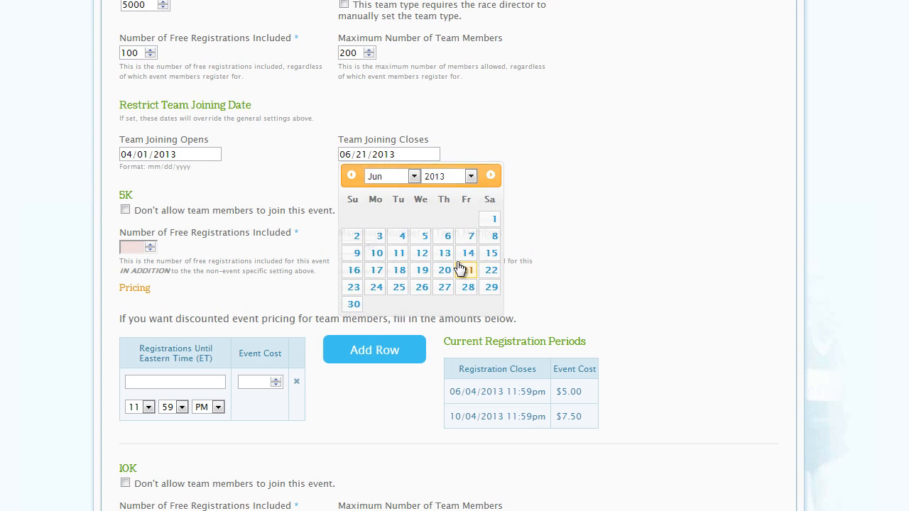
{"action": "scroll", "coordinate": [477, 188], "scroll_direction": "up", "scroll_amount": 5}
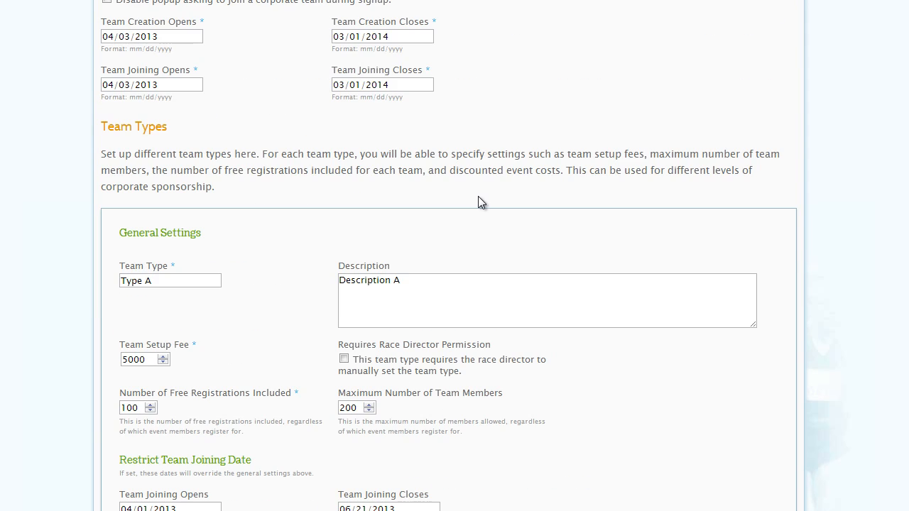
{"action": "scroll", "coordinate": [478, 197], "scroll_direction": "up", "scroll_amount": 3}
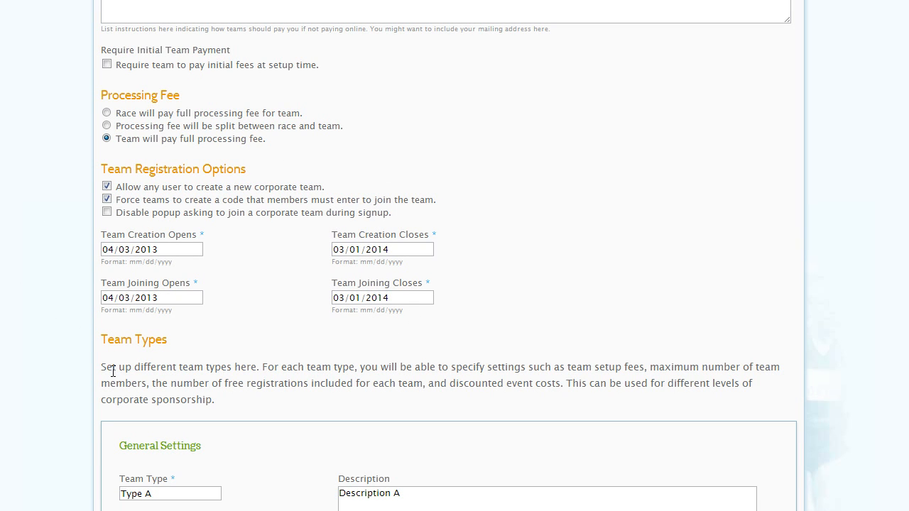
{"action": "scroll", "coordinate": [92, 349], "scroll_direction": "down", "scroll_amount": 7}
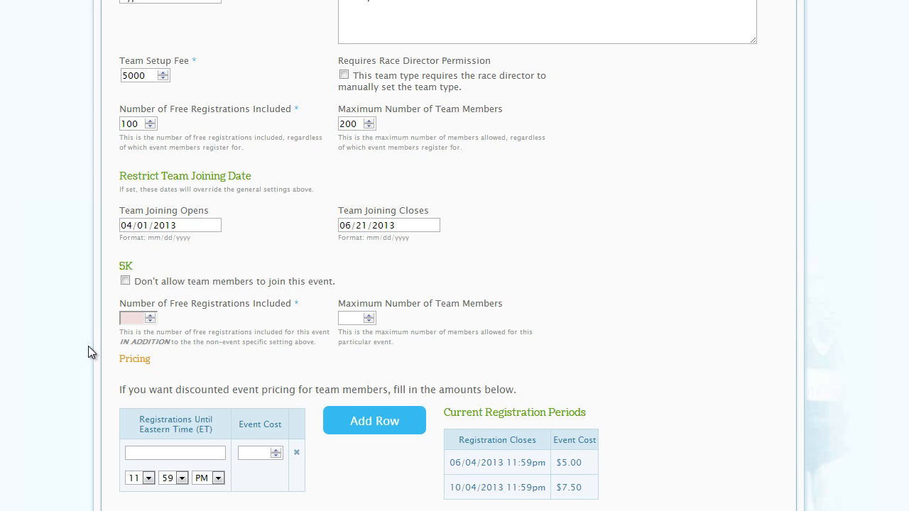
- Try disallowing team members from joining the 5K event, and allow them again
{"action": "scroll", "coordinate": [88, 350], "scroll_direction": "down", "scroll_amount": 1}
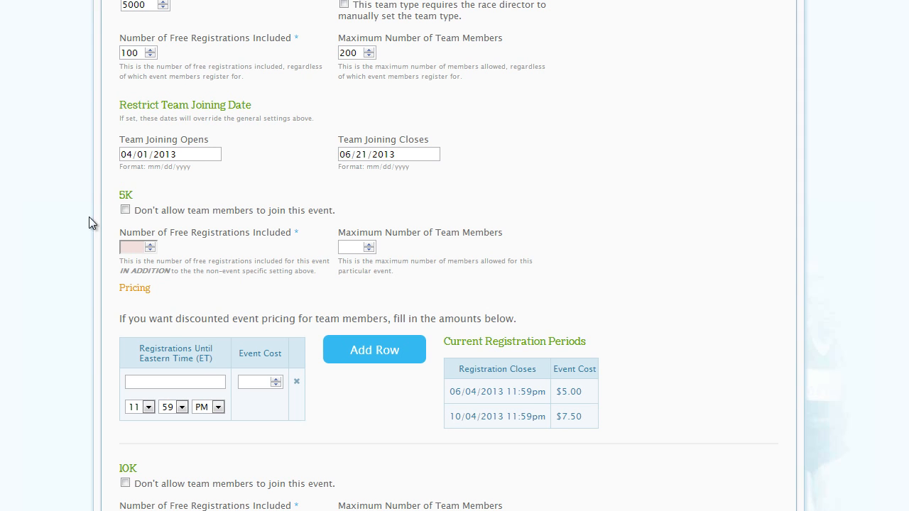
{"action": "scroll", "coordinate": [89, 218], "scroll_direction": "down", "scroll_amount": 2}
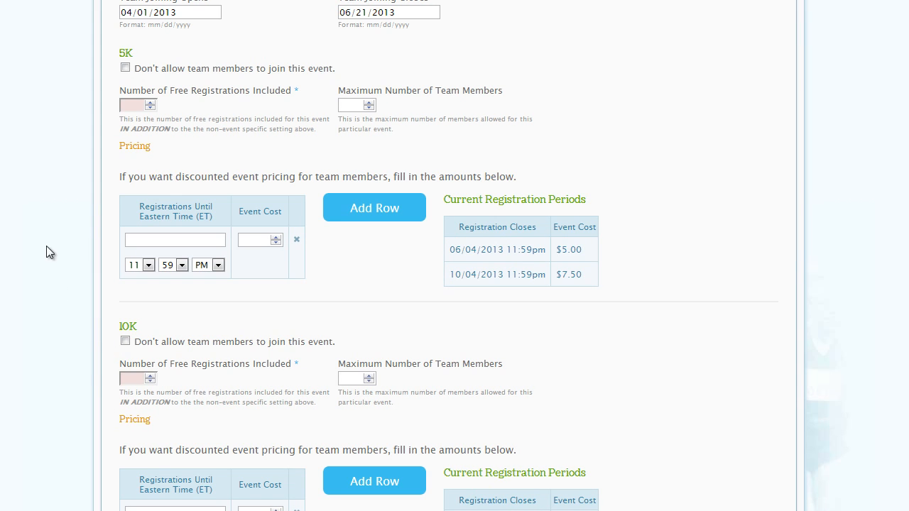
{"action": "scroll", "coordinate": [49, 160], "scroll_direction": "up", "scroll_amount": 1}
{"action": "left_click", "coordinate": [125, 139]}
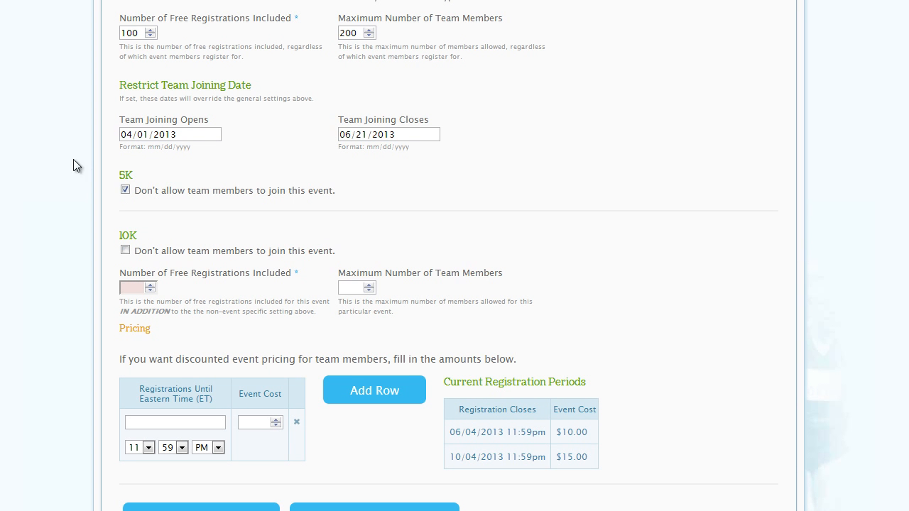
{"action": "left_click", "coordinate": [125, 190]}
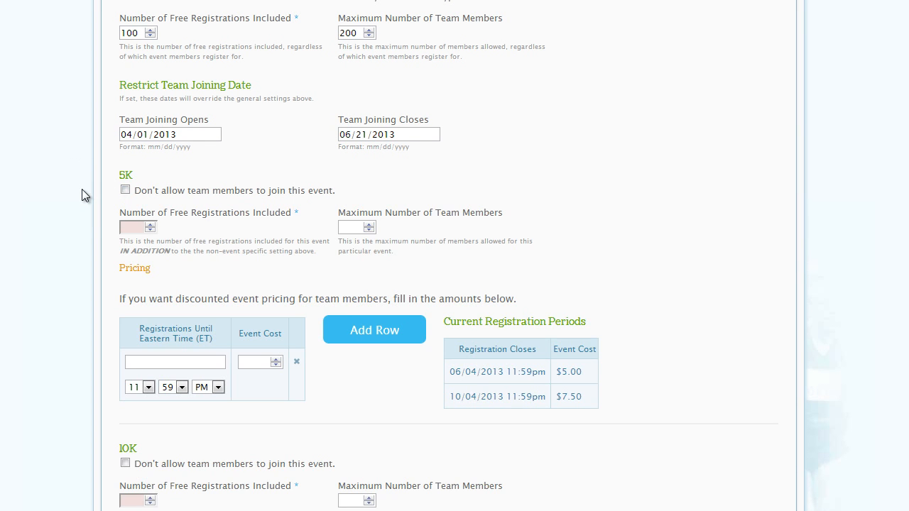
- Set the number of free registrations included for the 5K event to 50
{"action": "left_click", "coordinate": [126, 226]}
{"action": "type", "text": "0"}
{"action": "scroll", "coordinate": [86, 225], "scroll_direction": "up", "scroll_amount": 1}
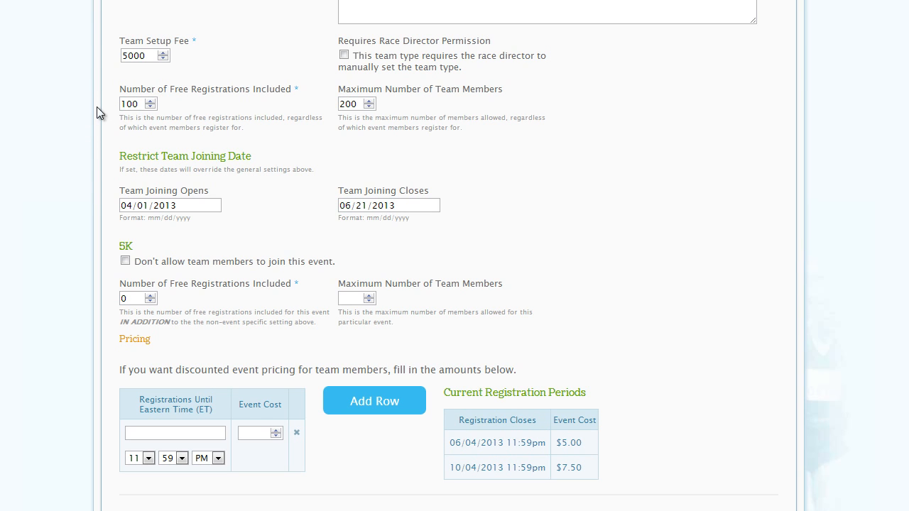
{"action": "scroll", "coordinate": [85, 125], "scroll_direction": "down", "scroll_amount": 1}
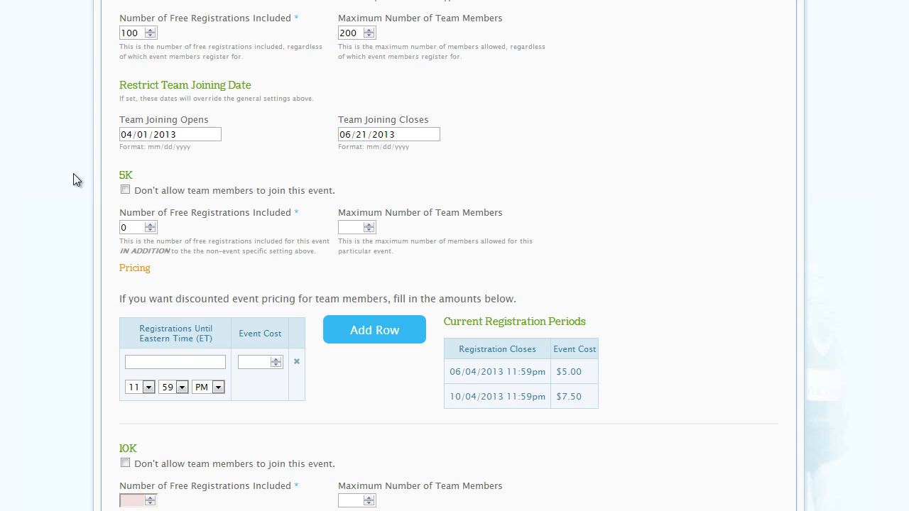
{"action": "scroll", "coordinate": [73, 179], "scroll_direction": "down", "scroll_amount": 3}
{"action": "scroll", "coordinate": [86, 235], "scroll_direction": "up", "scroll_amount": 4}
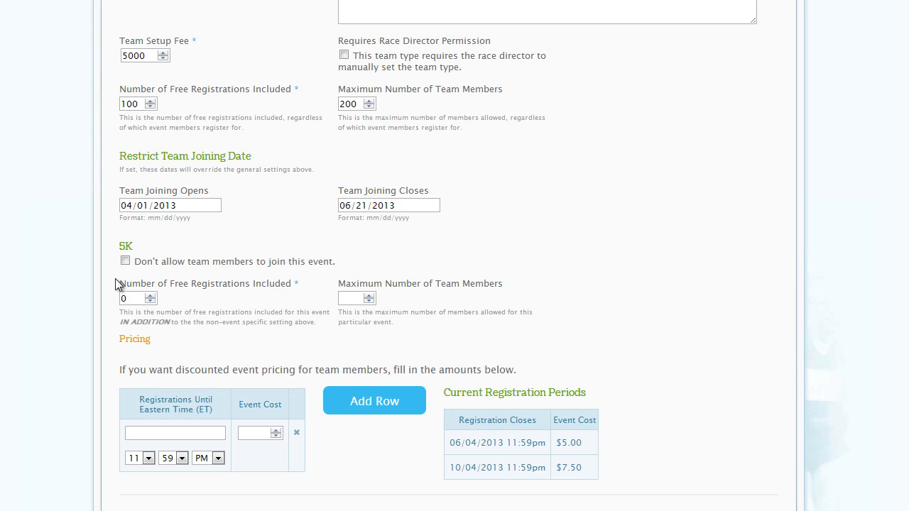
{"action": "type", "text": "50"}
- Change the general number of free registrations to 0 and set the 10K event's free registrations to 50
{"action": "scroll", "coordinate": [55, 200], "scroll_direction": "down", "scroll_amount": 4}
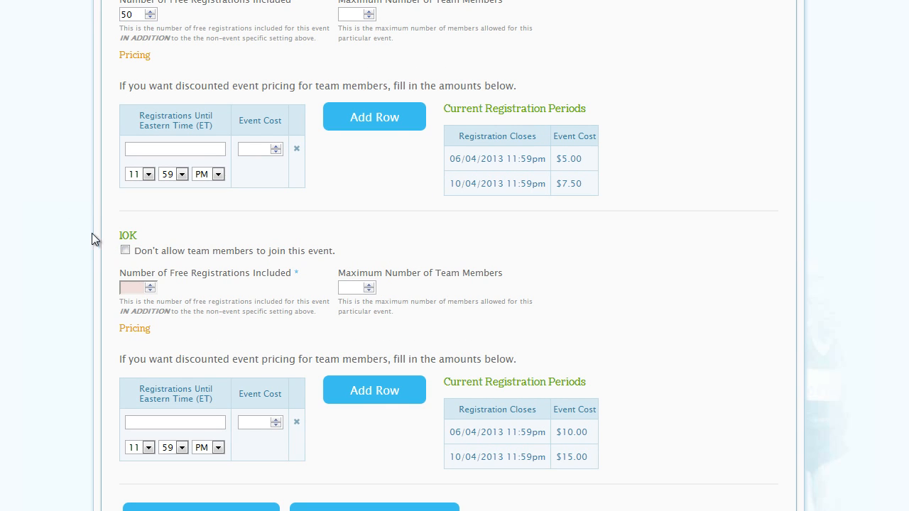
{"action": "scroll", "coordinate": [81, 225], "scroll_direction": "up", "scroll_amount": 3}
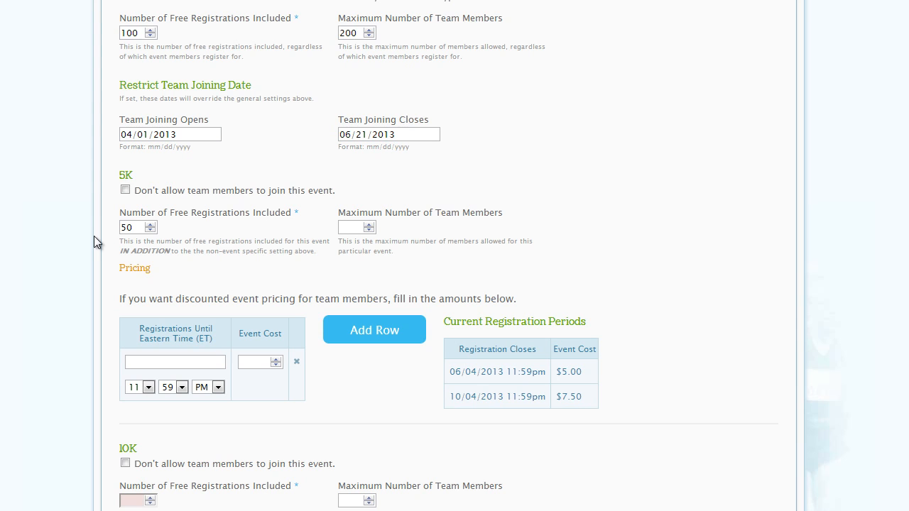
{"action": "scroll", "coordinate": [94, 236], "scroll_direction": "up", "scroll_amount": 1}
{"action": "left_click_drag", "start_coordinate": [140, 104], "coordinate": [117, 104]}
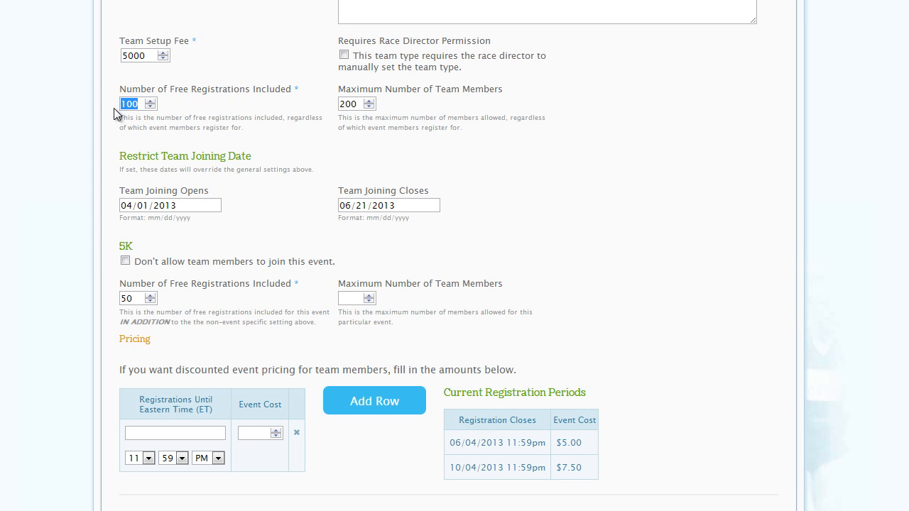
{"action": "scroll", "coordinate": [67, 196], "scroll_direction": "down", "scroll_amount": 5}
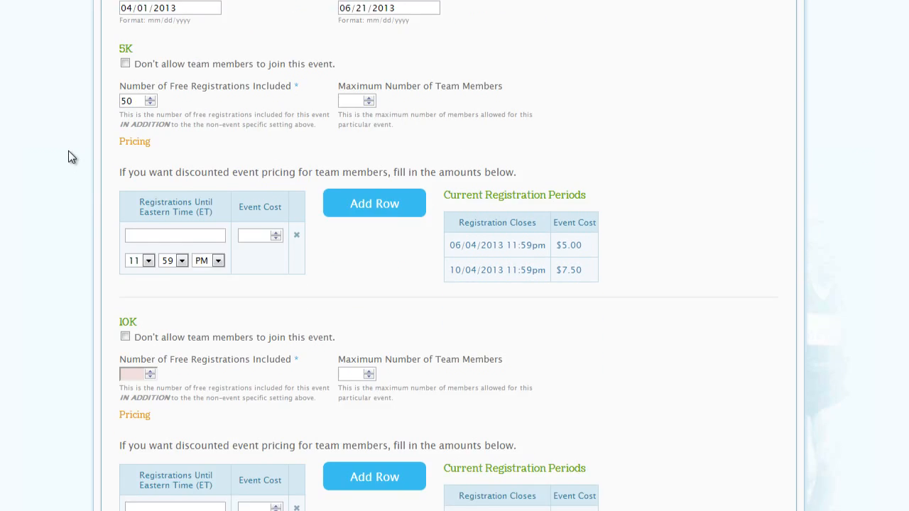
{"action": "left_click", "coordinate": [131, 183]}
{"action": "type", "text": "50"}
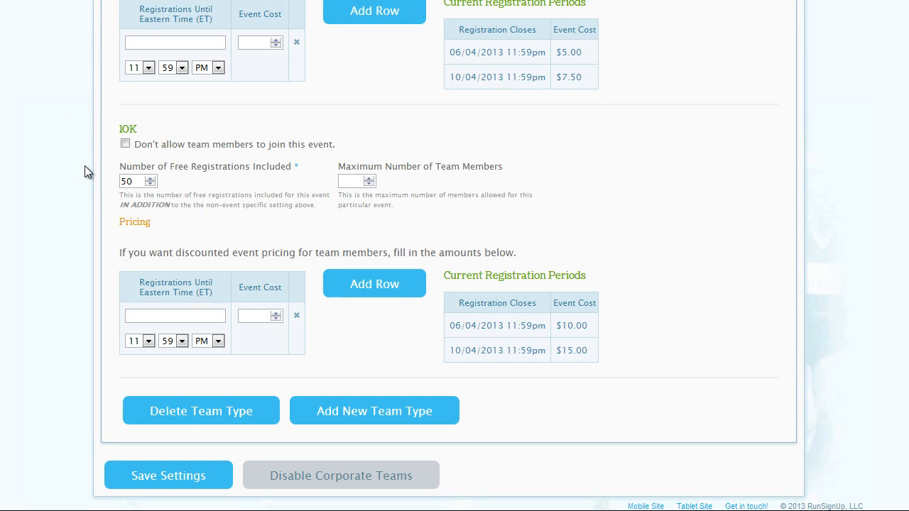
- Set one discounted 5K pricing period with an event cost of 2.00 for registrations until 06/21/2013 03:59 PM
{"action": "scroll", "coordinate": [84, 172], "scroll_direction": "up", "scroll_amount": 3}
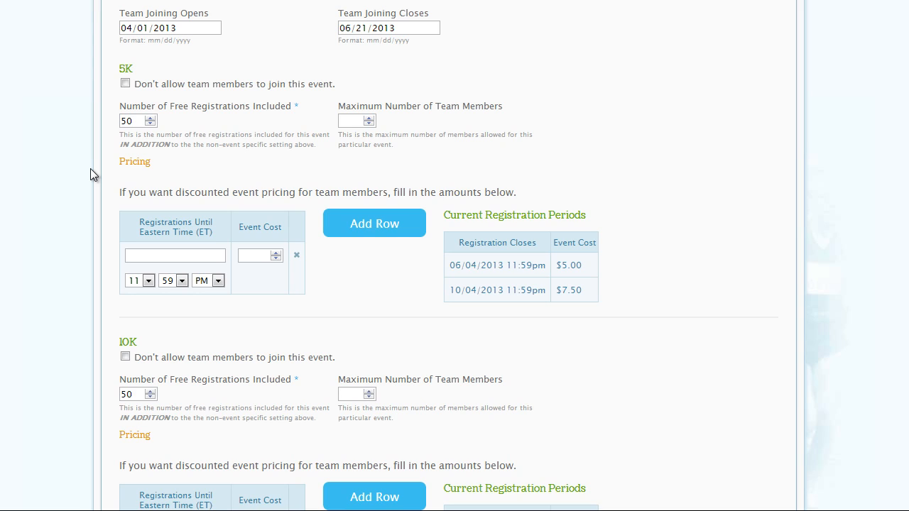
{"action": "left_click", "coordinate": [139, 257]}
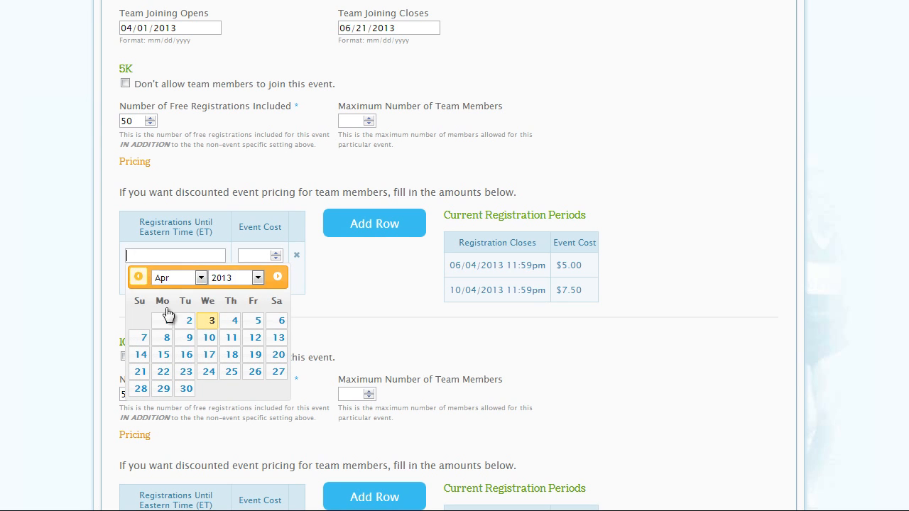
{"action": "left_click", "coordinate": [278, 277]}
{"action": "left_click", "coordinate": [277, 277]}
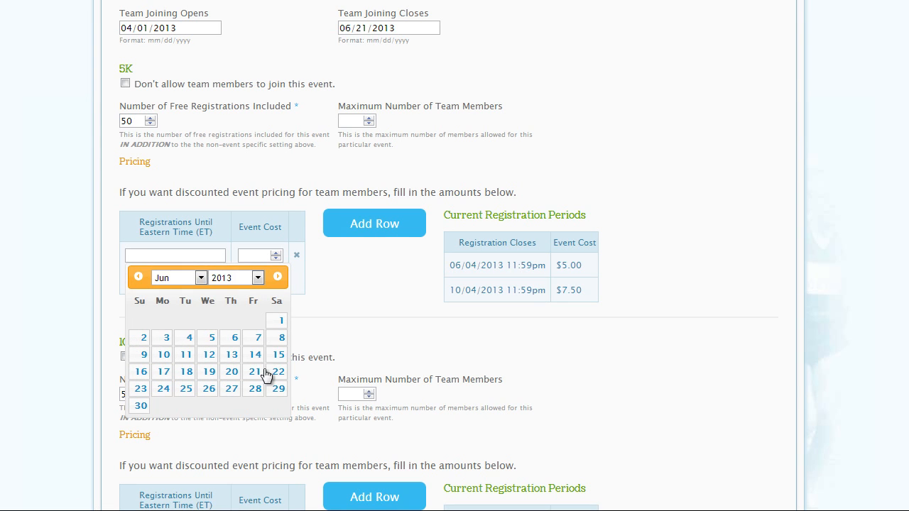
{"action": "left_click", "coordinate": [254, 372]}
{"action": "left_click", "coordinate": [142, 281]}
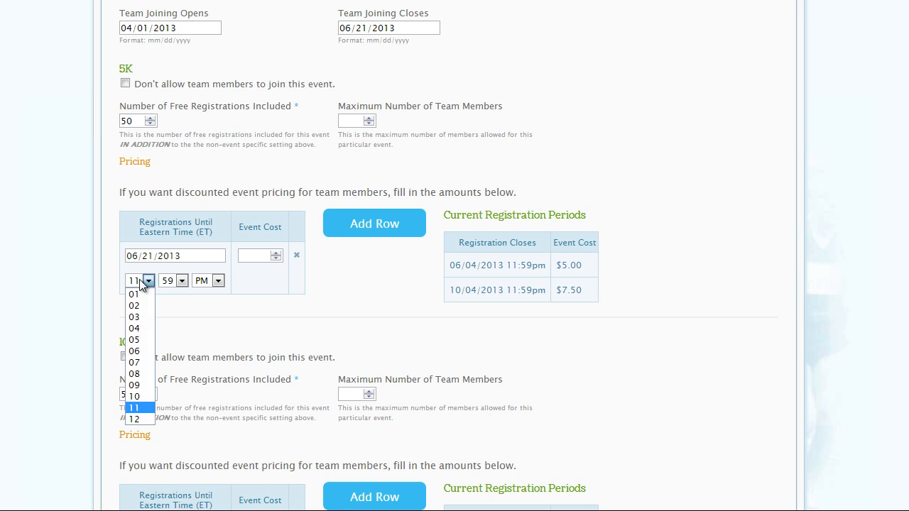
{"action": "left_click", "coordinate": [146, 317]}
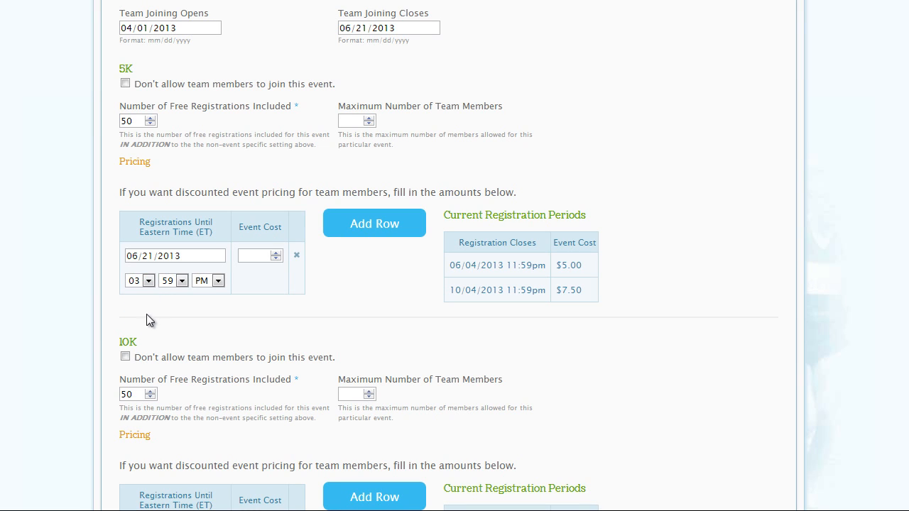
{"action": "left_click", "coordinate": [246, 254]}
{"action": "type", "text": "2.00"}
{"action": "left_click", "coordinate": [377, 233]}
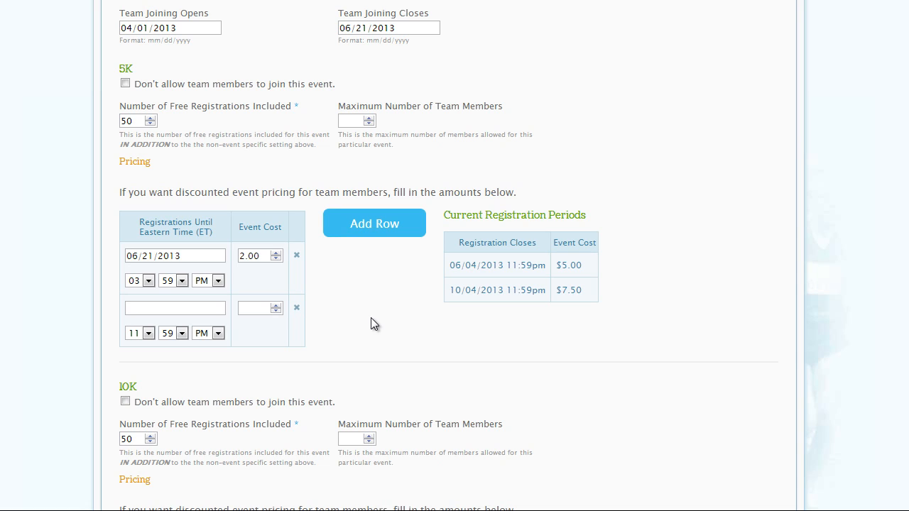
{"action": "left_click", "coordinate": [297, 309]}
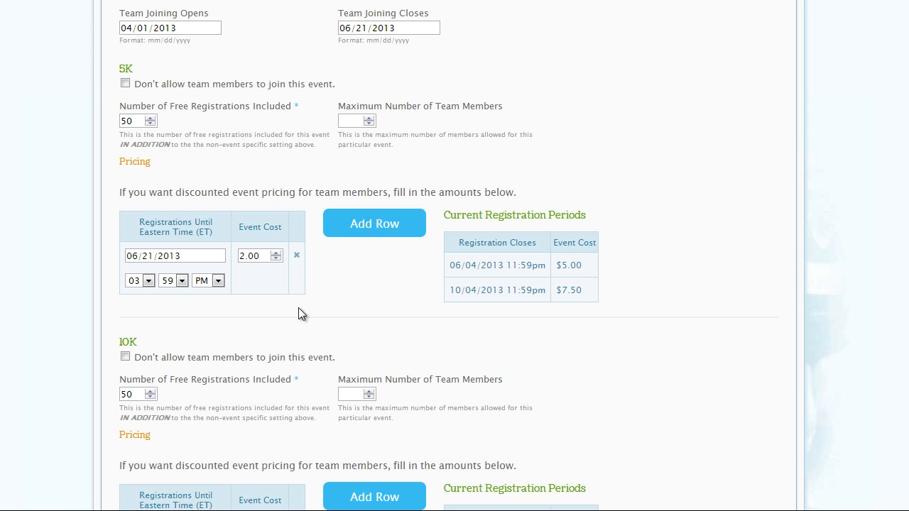
- Set the maximum number of team members to 110 for the 5K and 130 for the 10K
{"action": "type", "text": "110"}
{"action": "scroll", "coordinate": [355, 178], "scroll_direction": "down", "scroll_amount": 2}
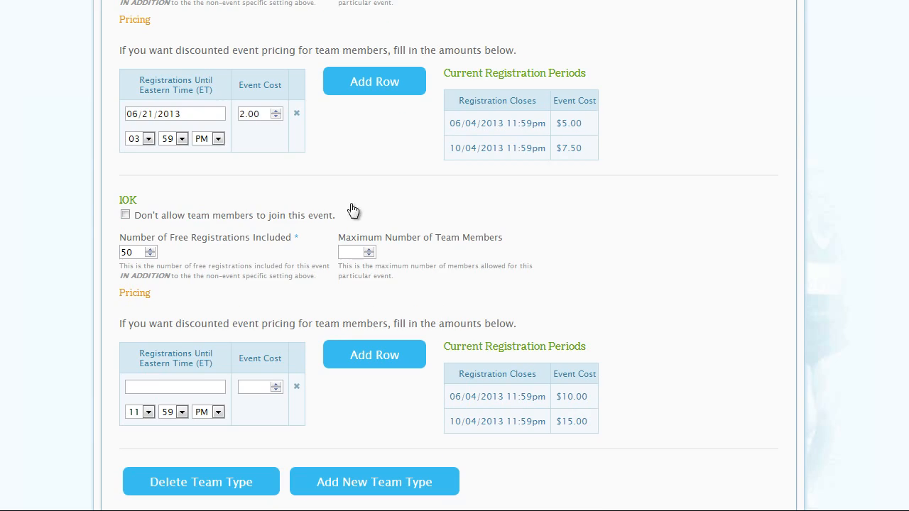
{"action": "type", "text": "130"}
{"action": "scroll", "coordinate": [349, 188], "scroll_direction": "up", "scroll_amount": 5}
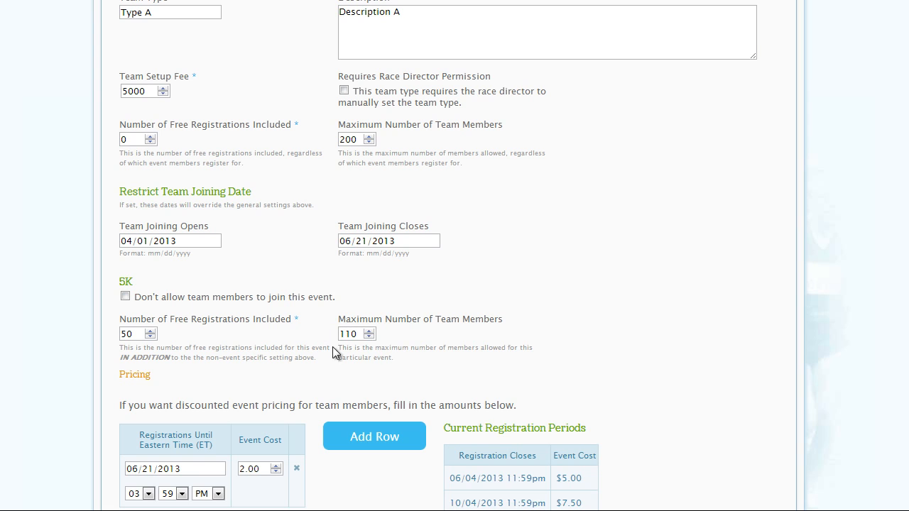
{"action": "scroll", "coordinate": [146, 284], "scroll_direction": "down", "scroll_amount": 5}
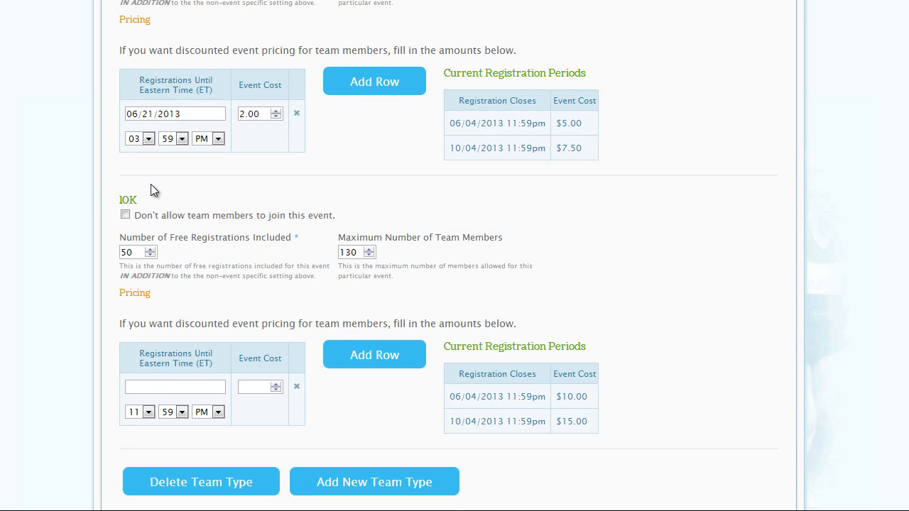
- Clear the maximum number of team members in Type A's general settings
{"action": "scroll", "coordinate": [308, 206], "scroll_direction": "up", "scroll_amount": 4}
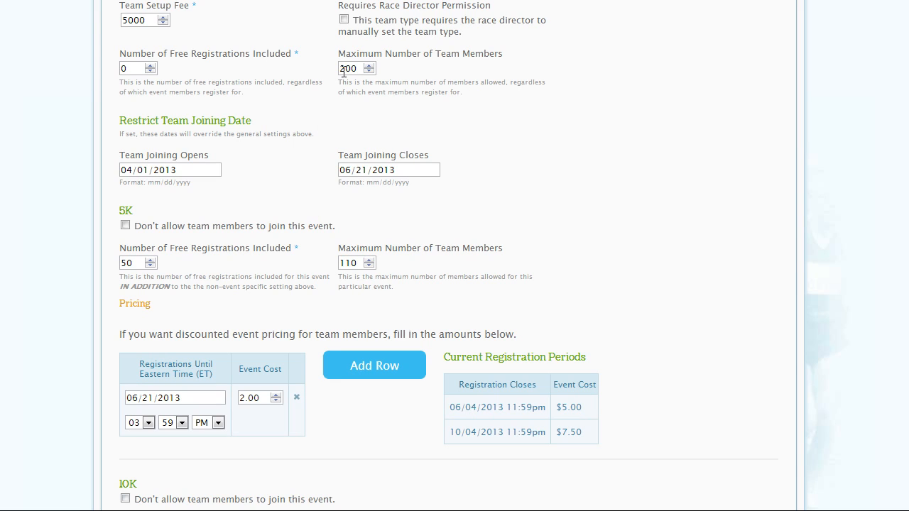
{"action": "left_click_drag", "start_coordinate": [357, 68], "coordinate": [330, 68]}
{"action": "key", "text": "BackSpace"}
{"action": "scroll", "coordinate": [308, 181], "scroll_direction": "down", "scroll_amount": 1}
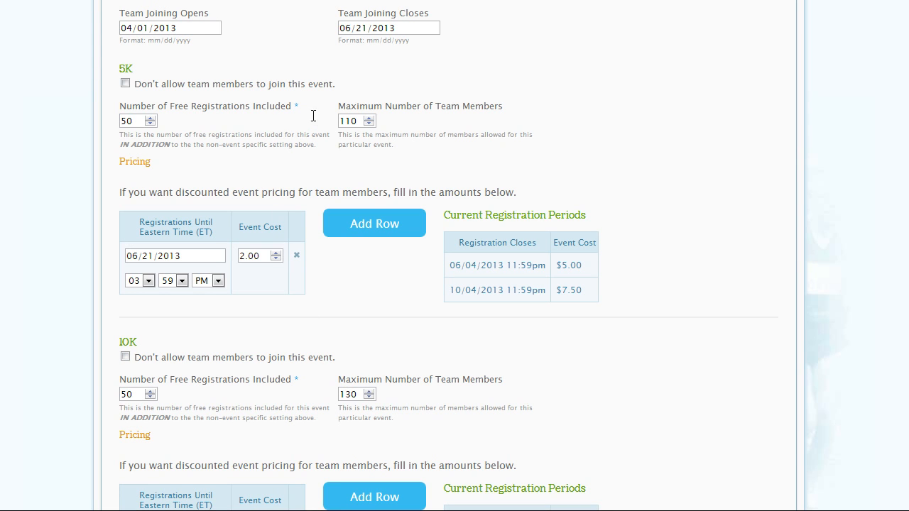
- Add a new blank team type and delete it again
{"action": "scroll", "coordinate": [313, 115], "scroll_direction": "down", "scroll_amount": 3}
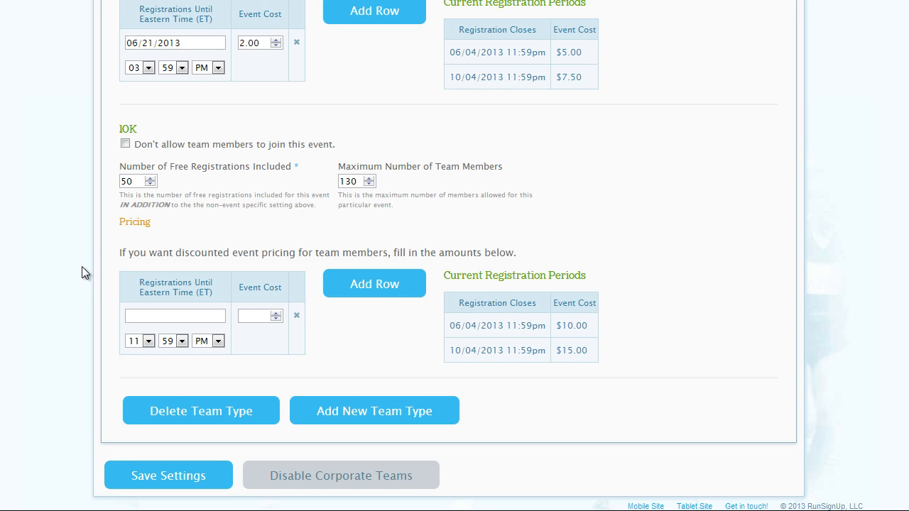
{"action": "left_click", "coordinate": [335, 412]}
{"action": "scroll", "coordinate": [108, 303], "scroll_direction": "down", "scroll_amount": 6}
{"action": "scroll", "coordinate": [108, 303], "scroll_direction": "down", "scroll_amount": 7}
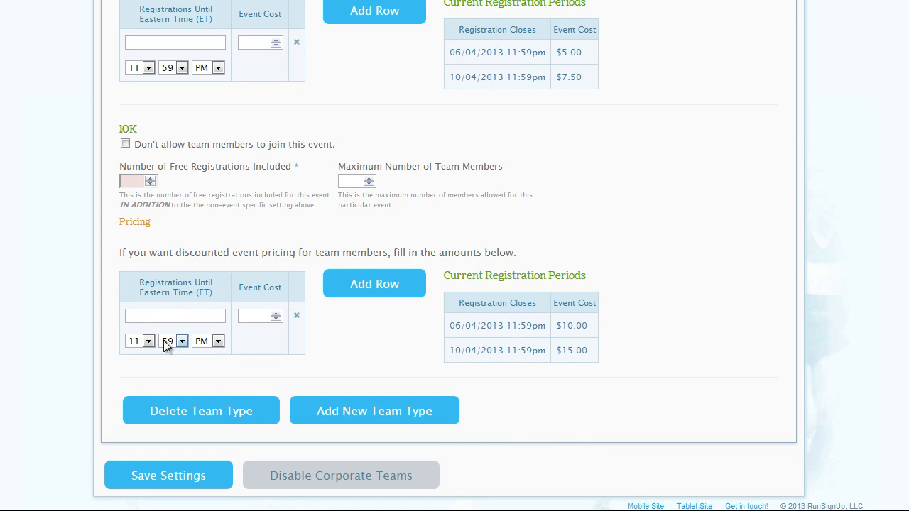
{"action": "left_click", "coordinate": [221, 415]}
- Save the corporate team settings with the Type A configuration
{"action": "scroll", "coordinate": [107, 297], "scroll_direction": "up", "scroll_amount": 5}
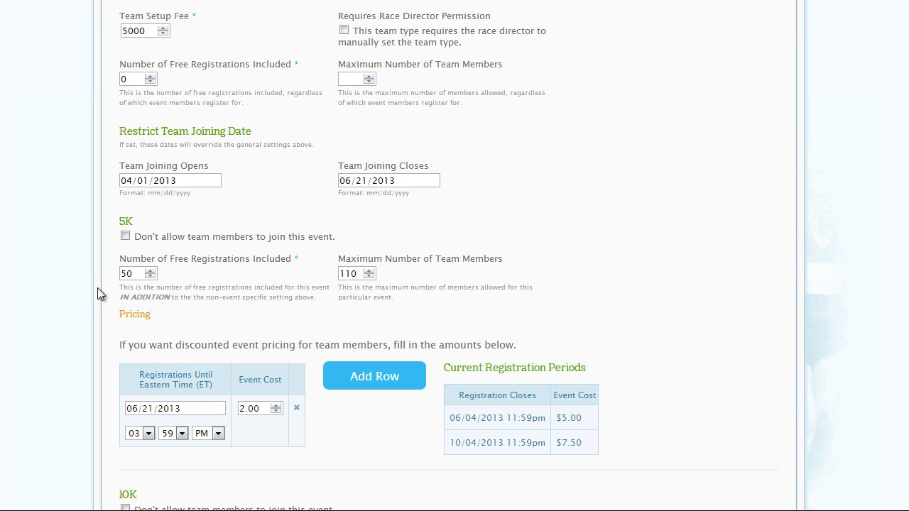
{"action": "scroll", "coordinate": [94, 290], "scroll_direction": "down", "scroll_amount": 5}
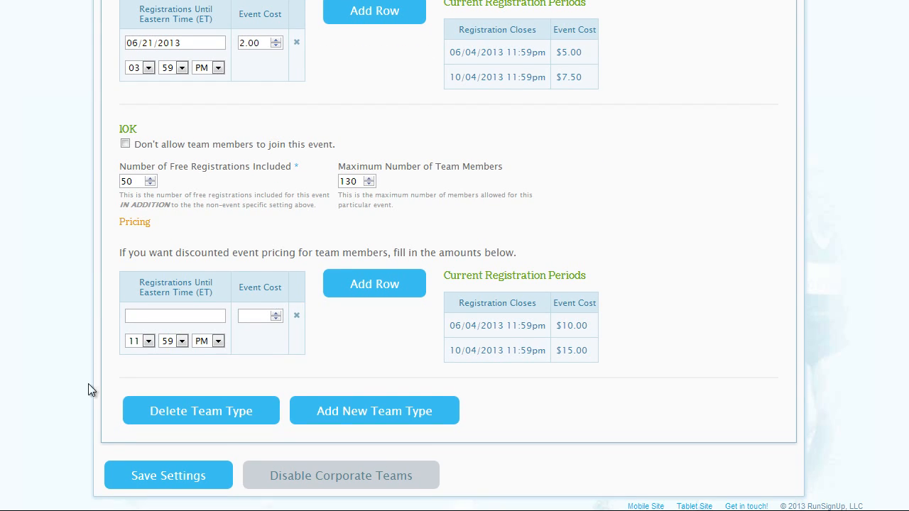
{"action": "left_click", "coordinate": [138, 481]}
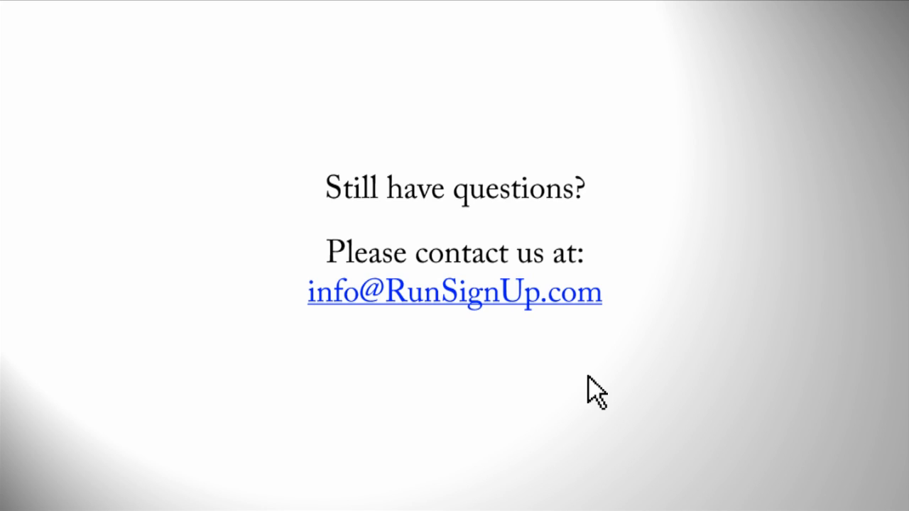